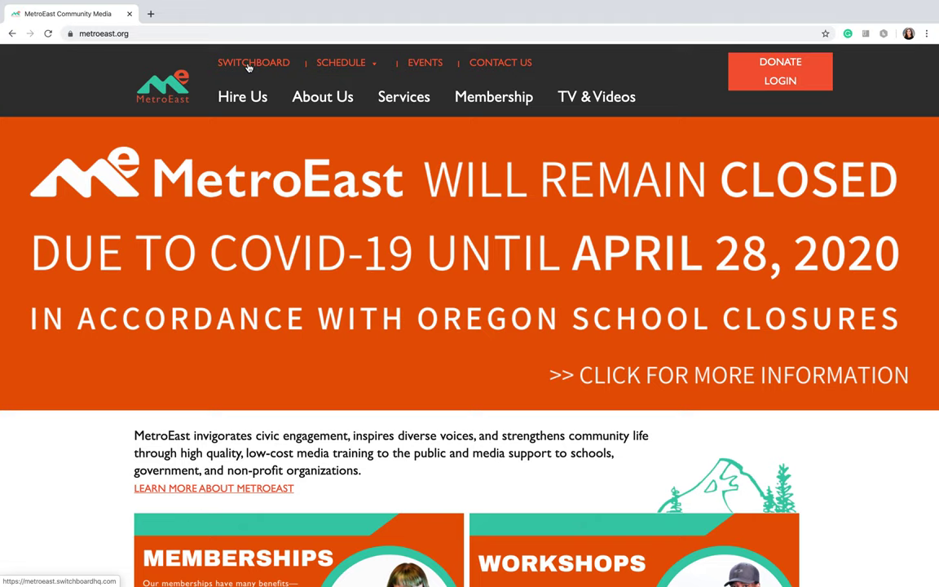
Open the Switchboard forum from the MetroEast website and log in with the saved email account
{"action": "left_click", "coordinate": [249, 66]}
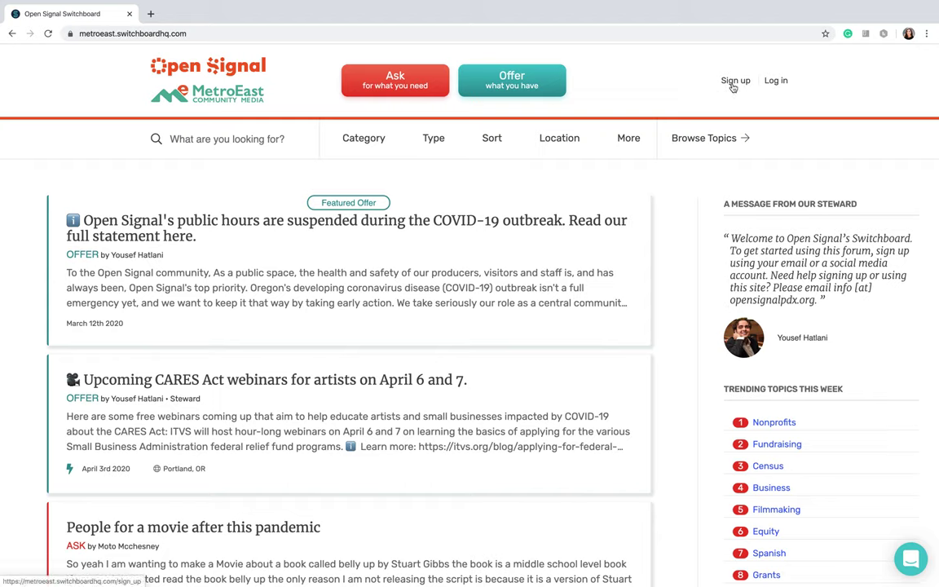
{"action": "left_click", "coordinate": [777, 81]}
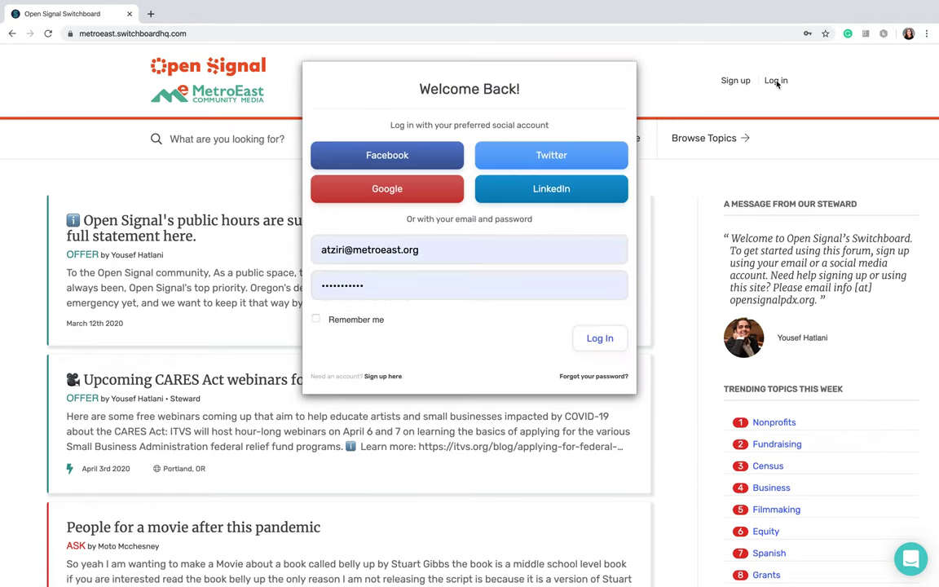
{"action": "left_click", "coordinate": [605, 342]}
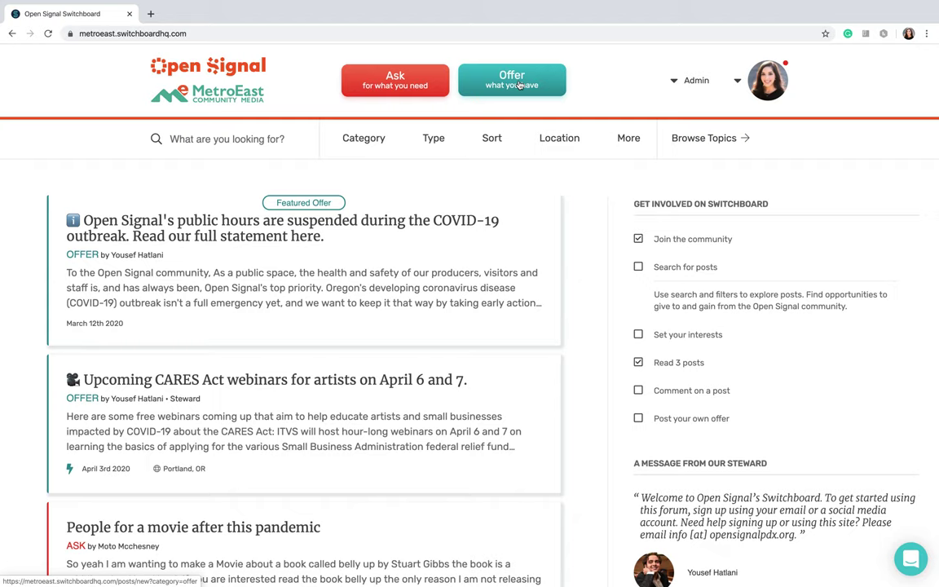
Examine the new Ask form's title, description, time frame, category, location and topics fields, and return to the post feed
{"action": "left_click", "coordinate": [390, 79]}
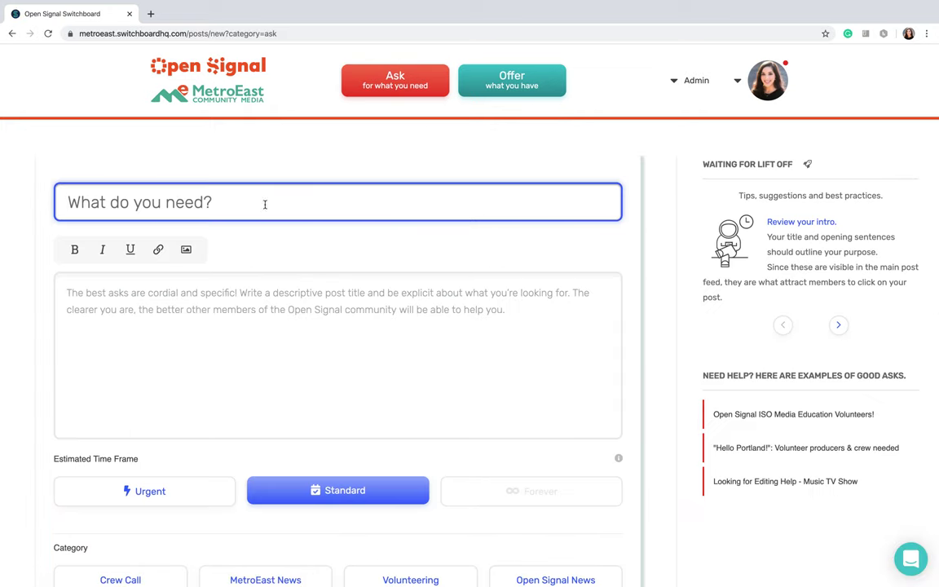
{"action": "scroll", "coordinate": [171, 326], "scroll_direction": "down", "scroll_amount": 1}
{"action": "scroll", "coordinate": [179, 325], "scroll_direction": "down", "scroll_amount": 1}
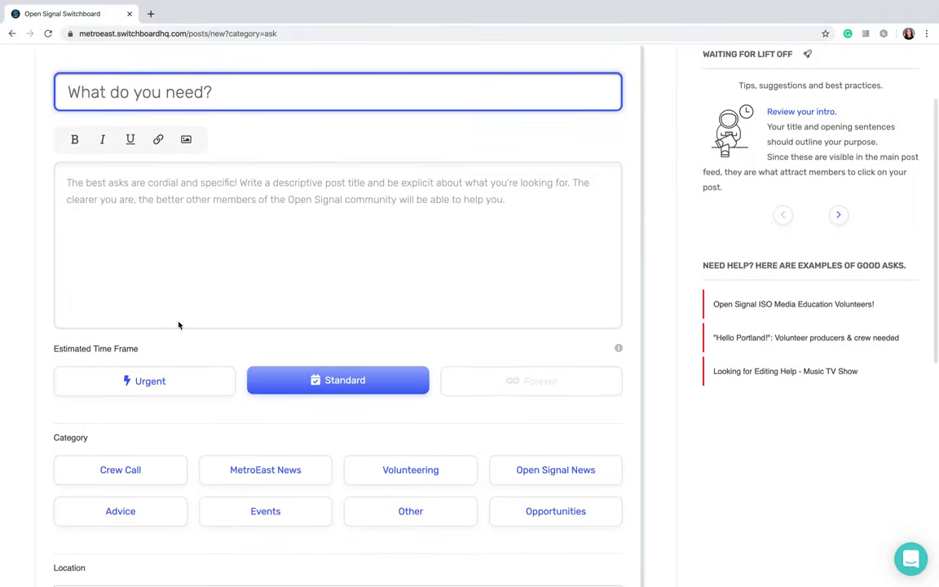
{"action": "scroll", "coordinate": [179, 326], "scroll_direction": "down", "scroll_amount": 1}
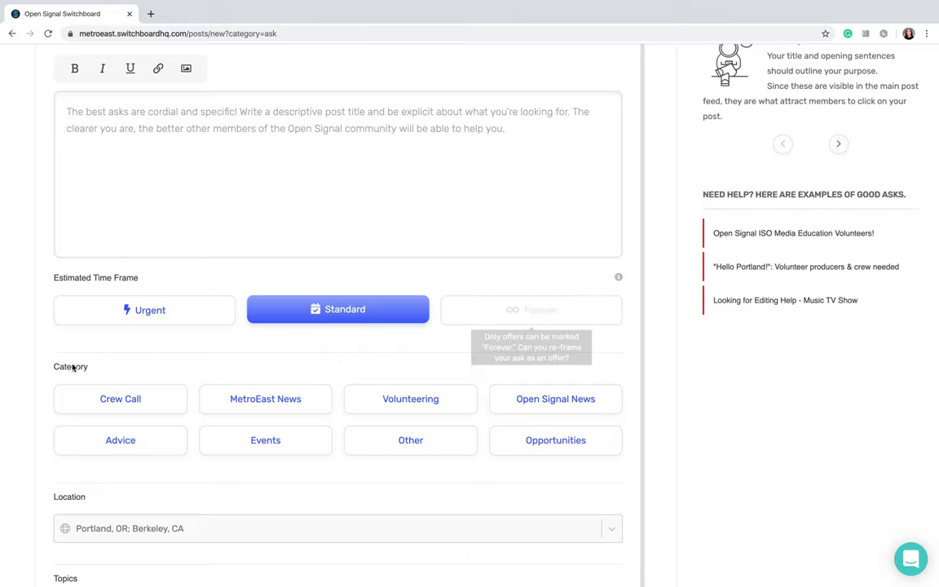
{"action": "scroll", "coordinate": [132, 359], "scroll_direction": "down", "scroll_amount": 1}
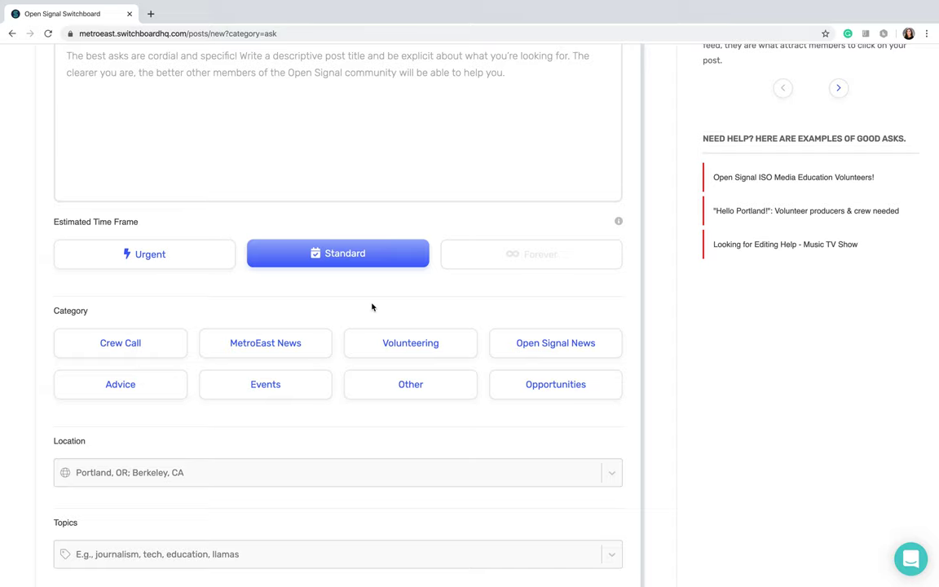
{"action": "scroll", "coordinate": [372, 306], "scroll_direction": "down", "scroll_amount": 3}
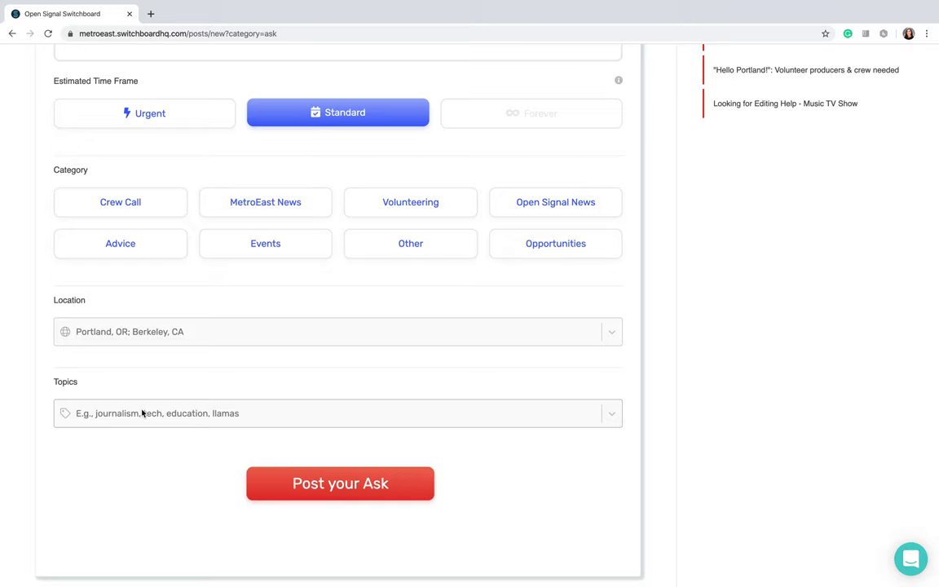
{"action": "scroll", "coordinate": [340, 359], "scroll_direction": "up", "scroll_amount": 10}
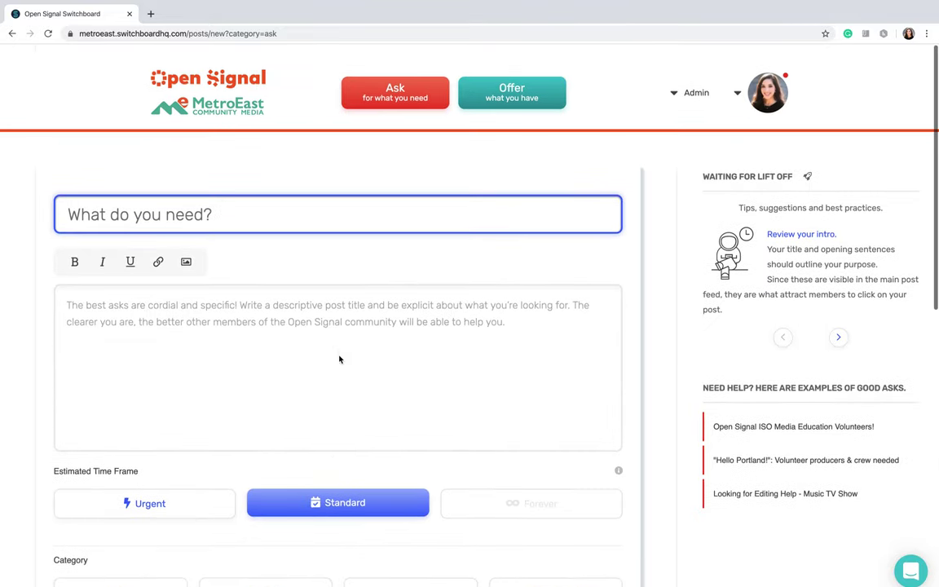
{"action": "left_click", "coordinate": [12, 34]}
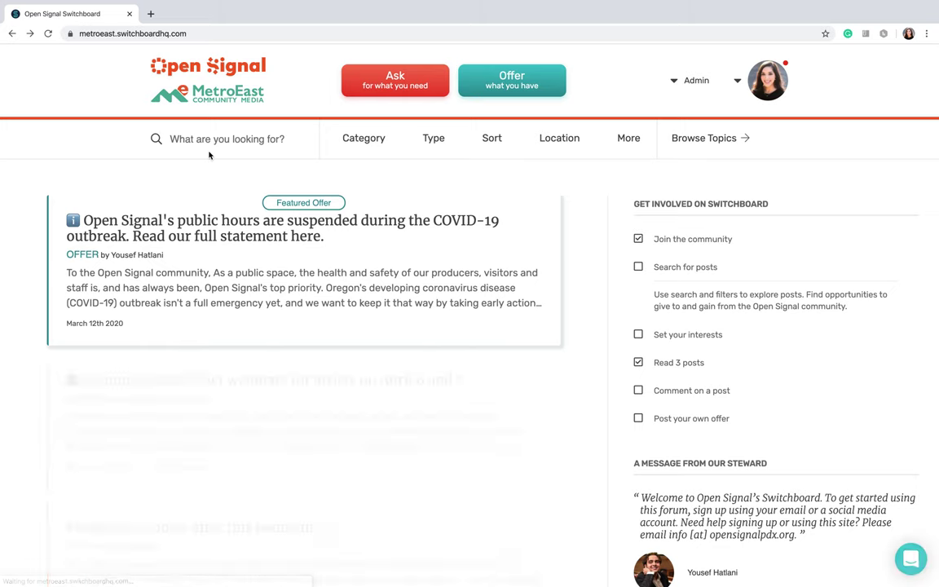
Read the offer about upcoming CARES Act webinars down to its message, share and comment options, and return to the feed
{"action": "left_click", "coordinate": [136, 382]}
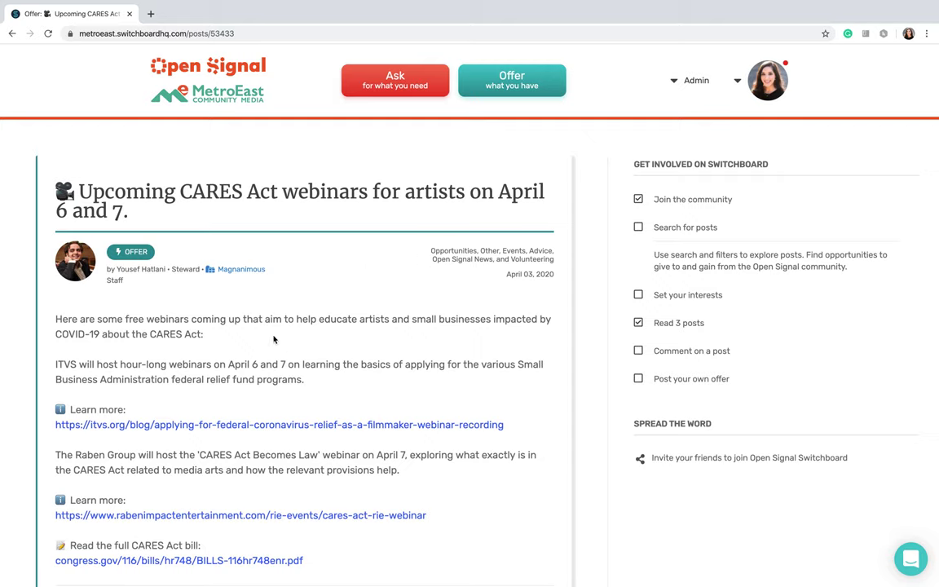
{"action": "scroll", "coordinate": [225, 347], "scroll_direction": "down", "scroll_amount": 2}
{"action": "scroll", "coordinate": [225, 346], "scroll_direction": "down", "scroll_amount": 4}
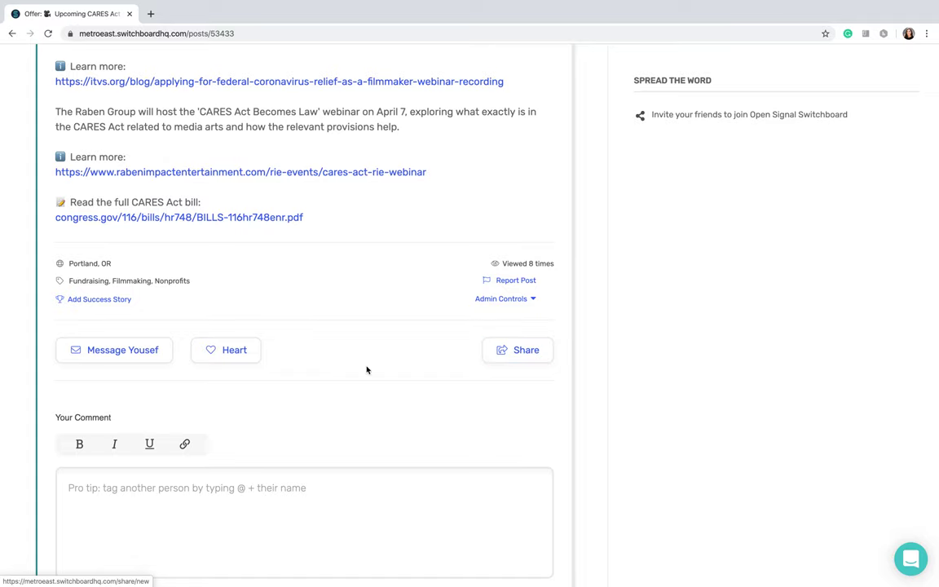
{"action": "scroll", "coordinate": [367, 369], "scroll_direction": "down", "scroll_amount": 3}
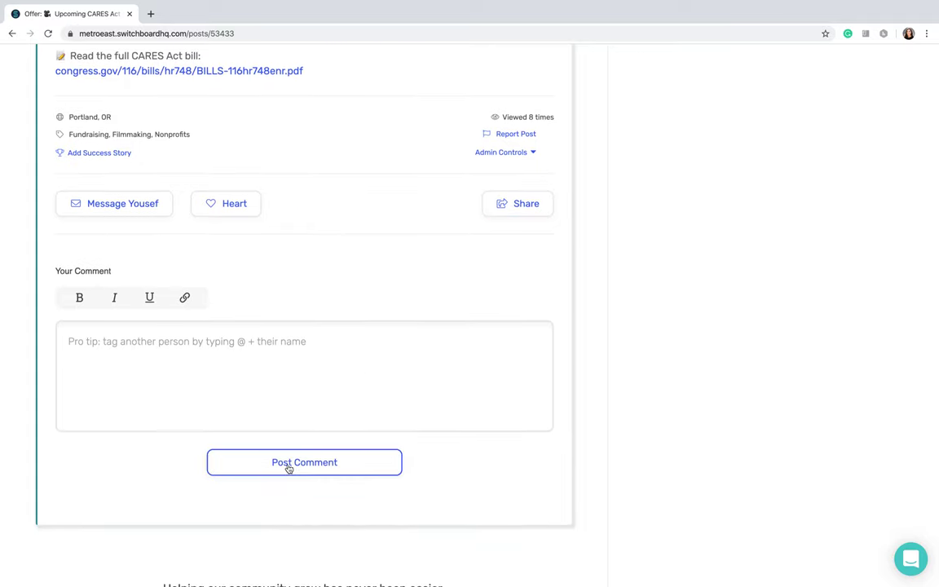
{"action": "left_click", "coordinate": [11, 35]}
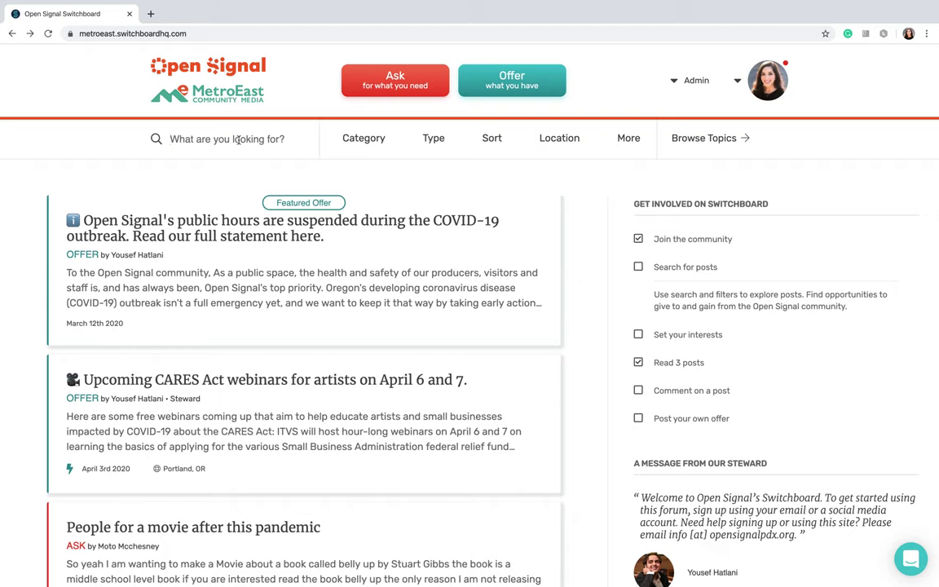
Examine the feed's search field and its Category, Type, Sort, Location and More filter options
{"action": "left_click", "coordinate": [203, 141]}
{"action": "left_click", "coordinate": [364, 140]}
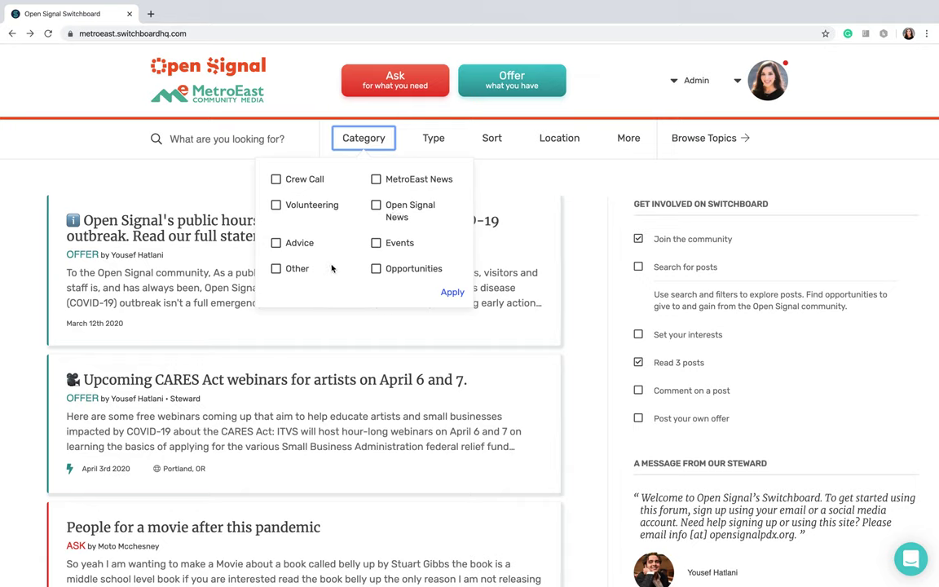
{"action": "left_click", "coordinate": [435, 139]}
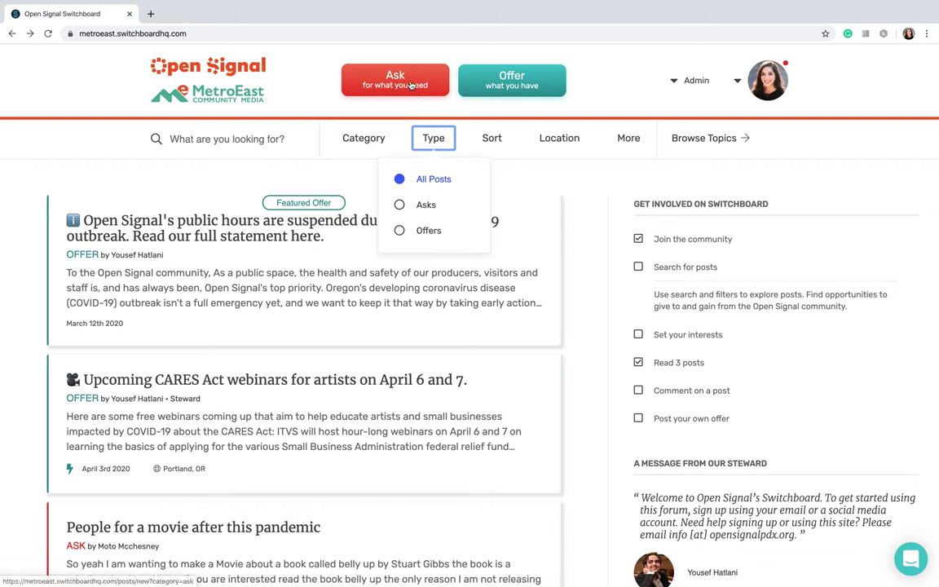
{"action": "left_click", "coordinate": [497, 143]}
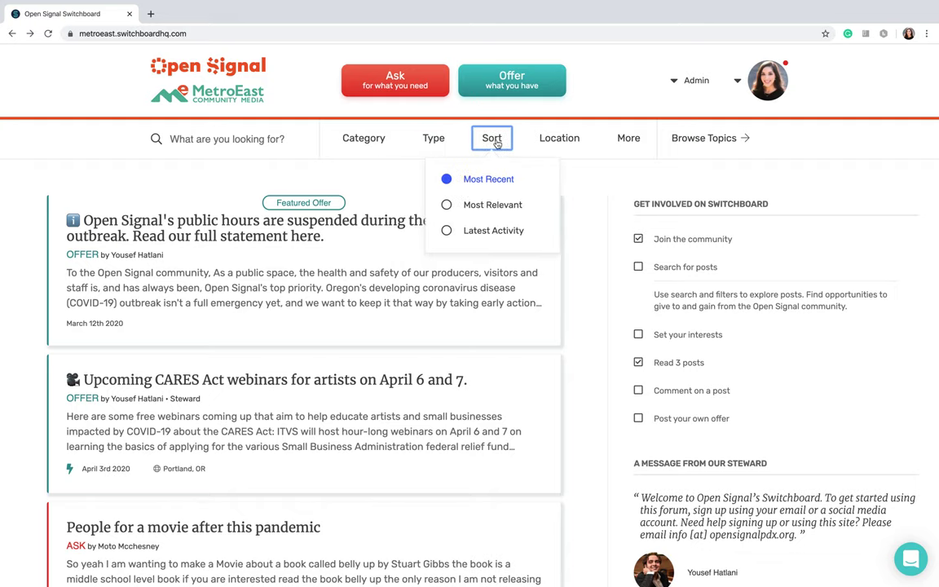
{"action": "left_click", "coordinate": [561, 140]}
{"action": "left_click", "coordinate": [627, 140]}
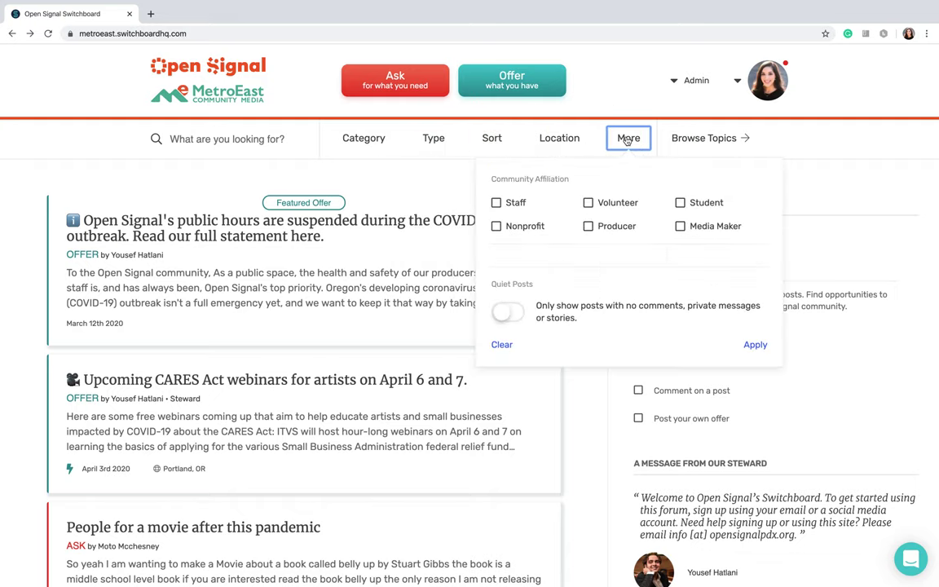
{"action": "left_click", "coordinate": [849, 179]}
Look through the feed's recent posts and the accompanying steward message, trending topics and community stats
{"action": "scroll", "coordinate": [849, 180], "scroll_direction": "down", "scroll_amount": 3}
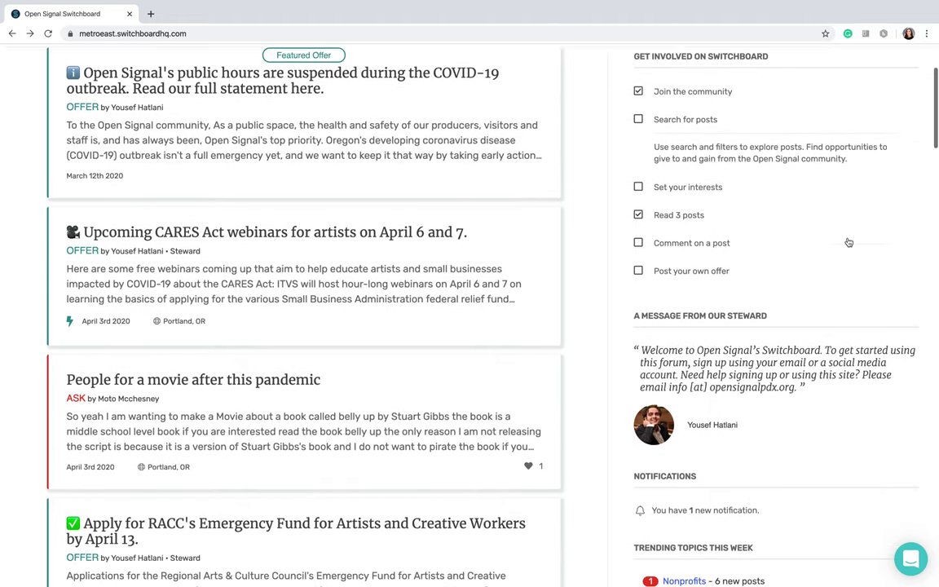
{"action": "scroll", "coordinate": [849, 243], "scroll_direction": "down", "scroll_amount": 7}
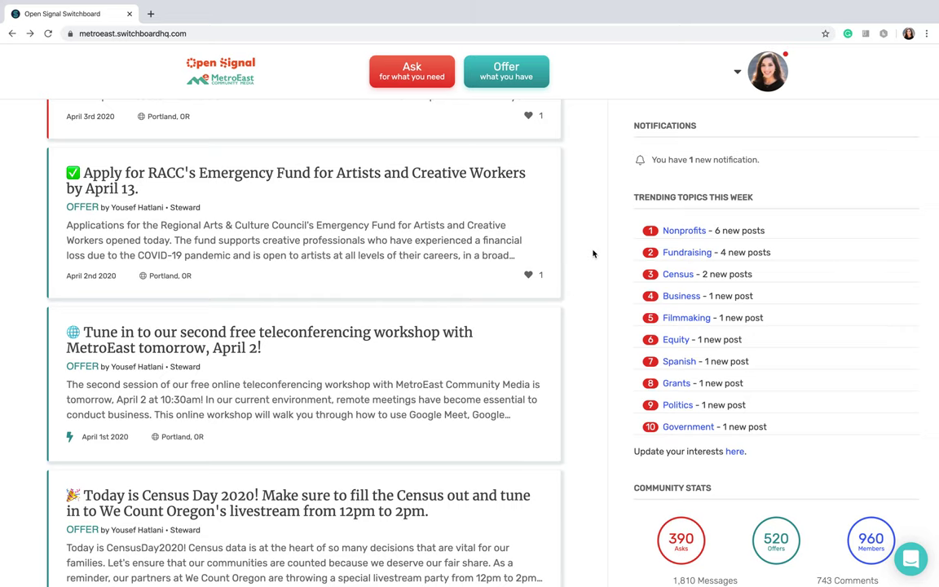
{"action": "scroll", "coordinate": [593, 253], "scroll_direction": "down", "scroll_amount": 4}
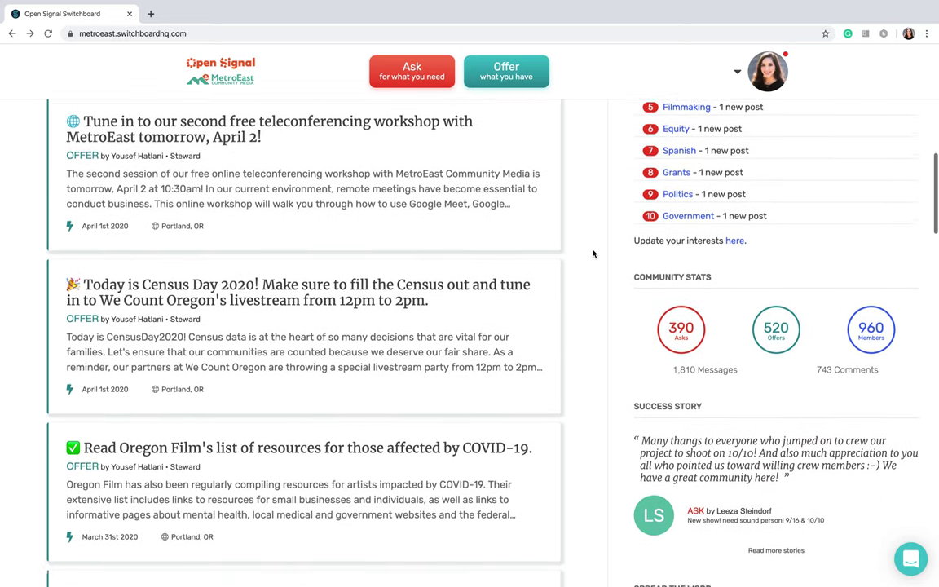
{"action": "scroll", "coordinate": [592, 254], "scroll_direction": "up", "scroll_amount": 10}
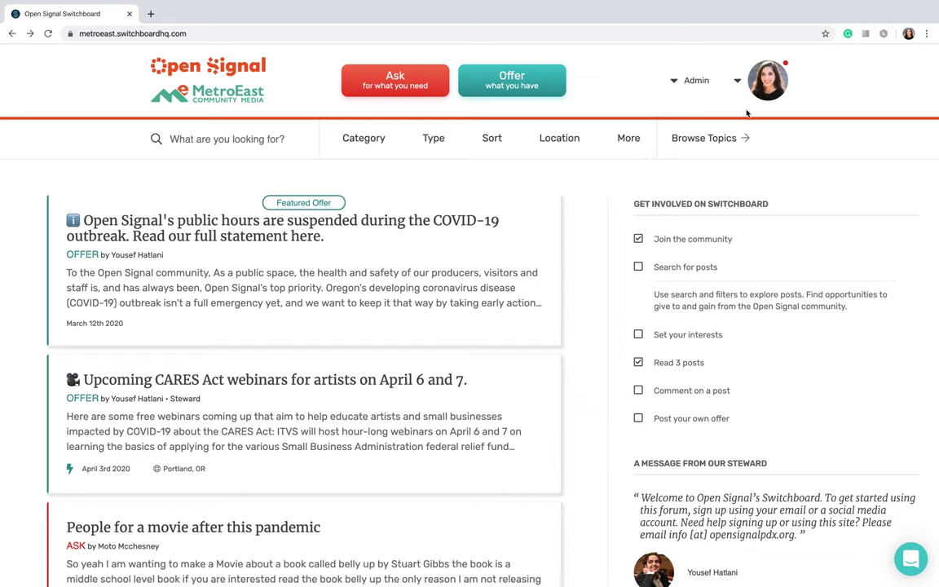
Set the post digest frequency to Daily in the account settings, save the change and return to the home feed
{"action": "left_click", "coordinate": [738, 82]}
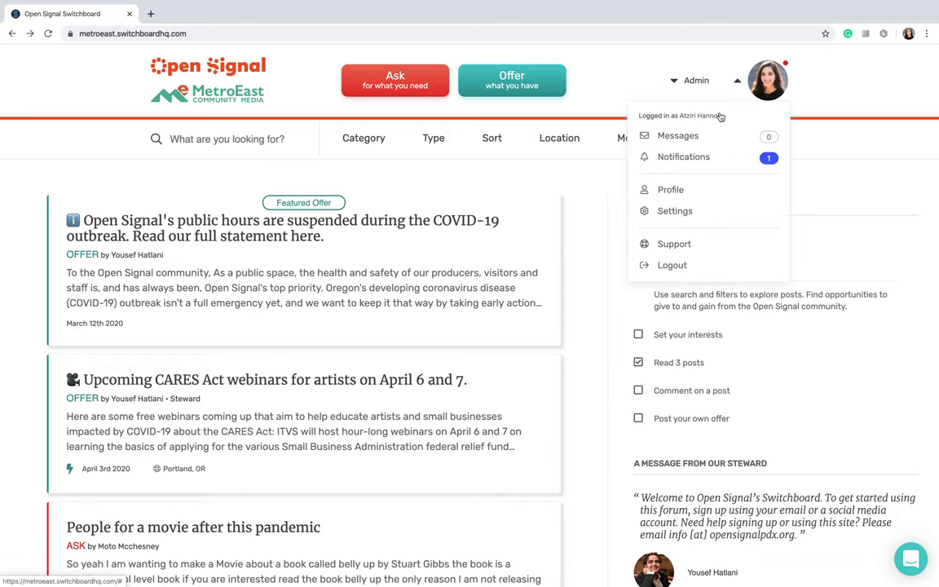
{"action": "left_click", "coordinate": [676, 212]}
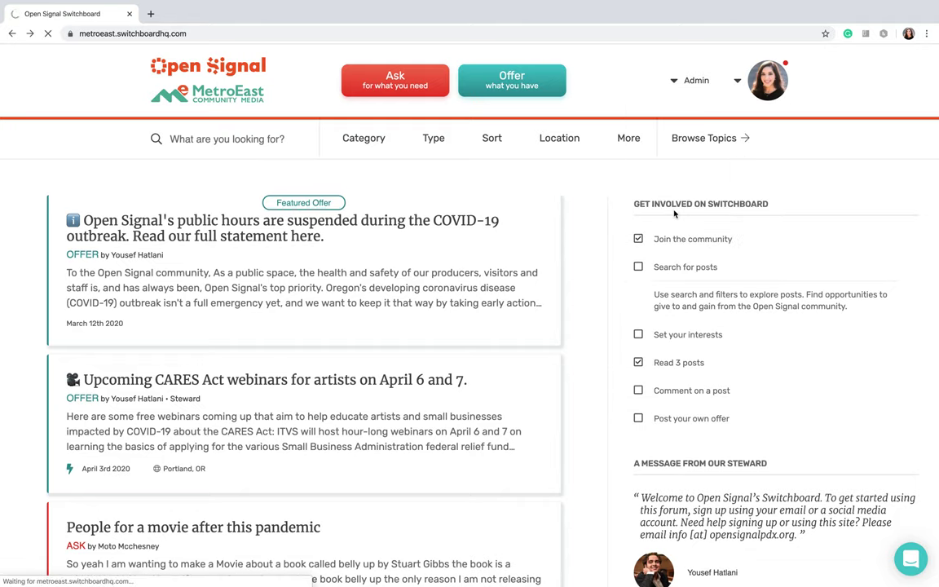
{"action": "scroll", "coordinate": [410, 272], "scroll_direction": "down", "scroll_amount": 10}
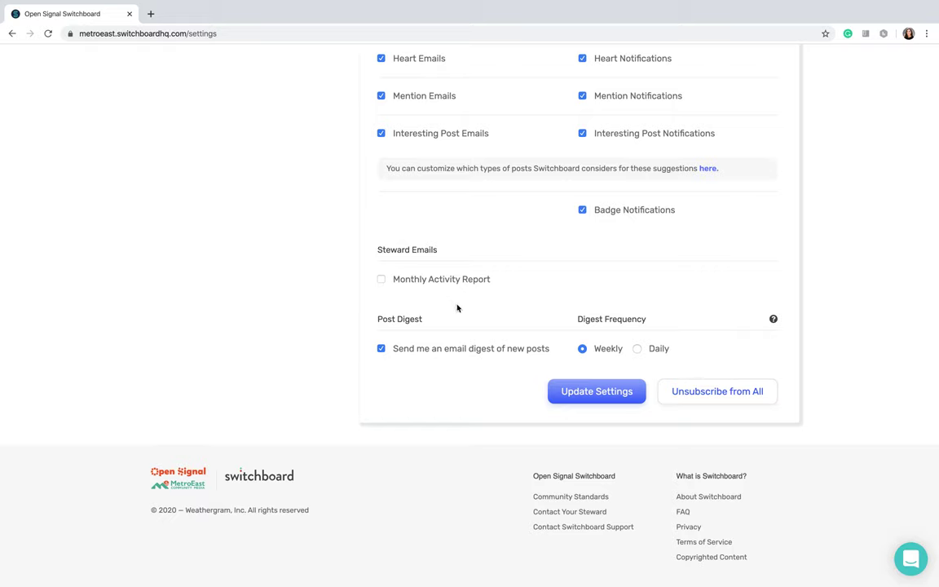
{"action": "left_click", "coordinate": [638, 349]}
{"action": "left_click", "coordinate": [598, 398]}
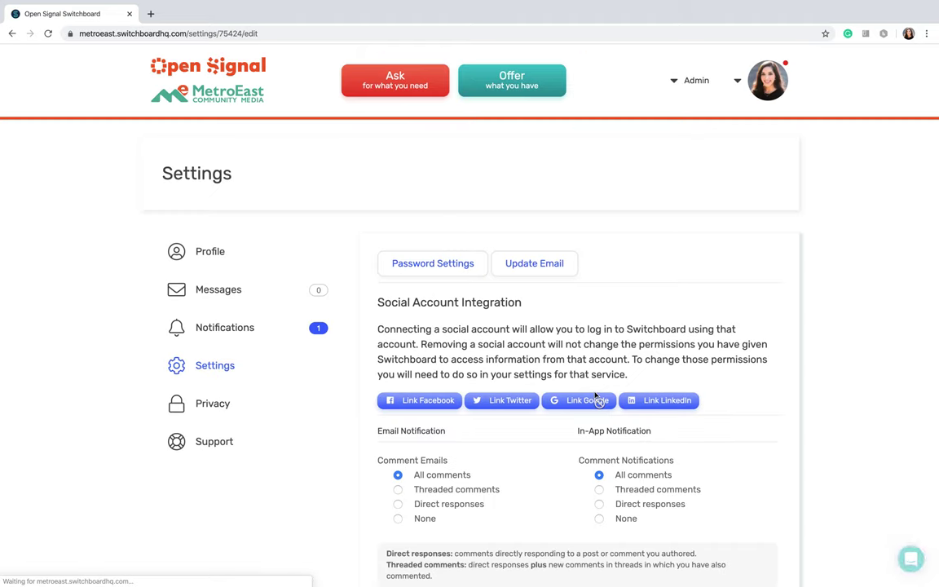
{"action": "left_click", "coordinate": [237, 92]}
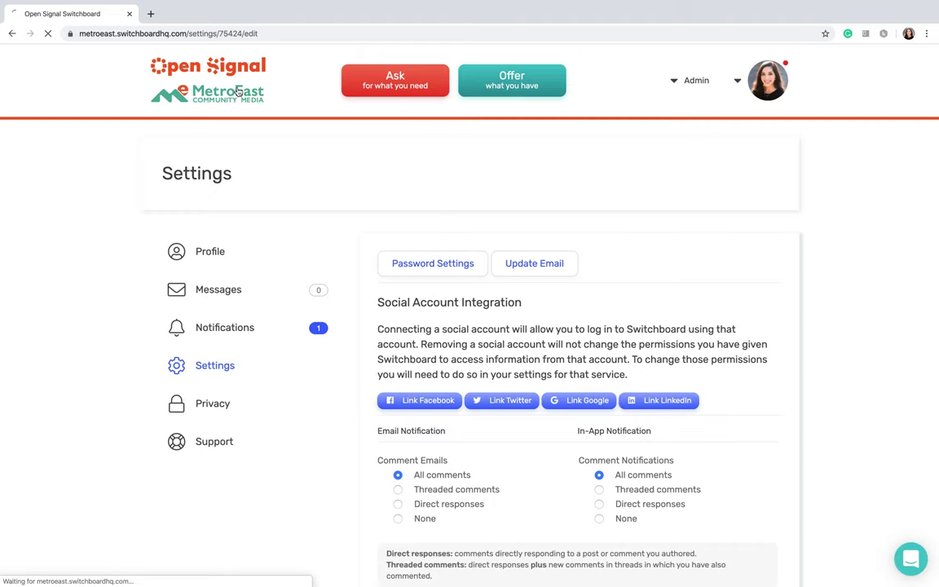